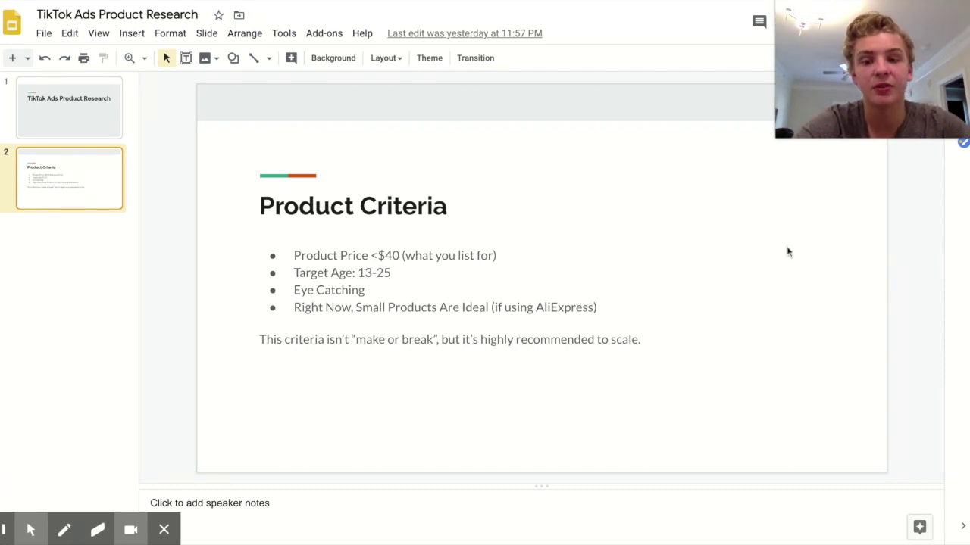
Look over the four bullet criteria on the Product Criteria slide, then go to AdSpy's ad search
left_click_drag(286, 255, 645, 316)
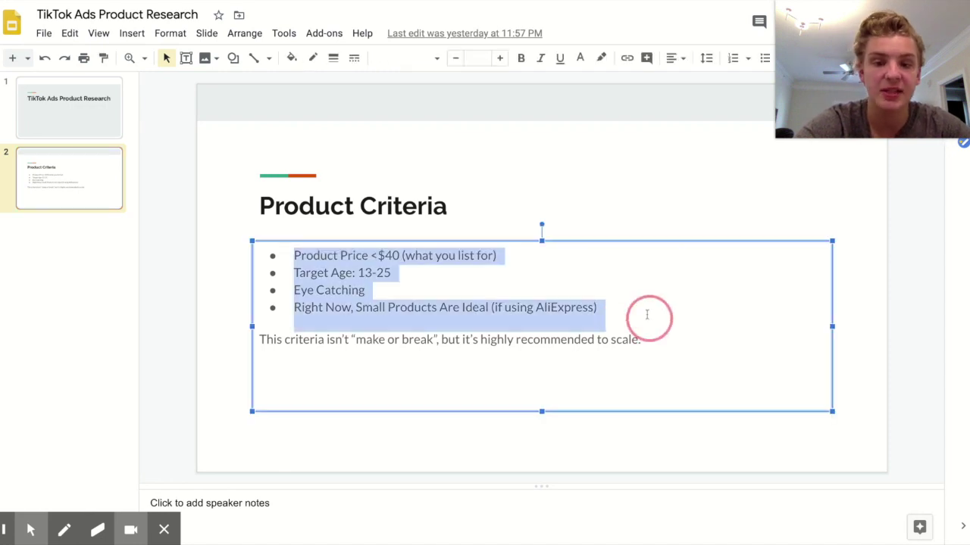
left_click(645, 316)
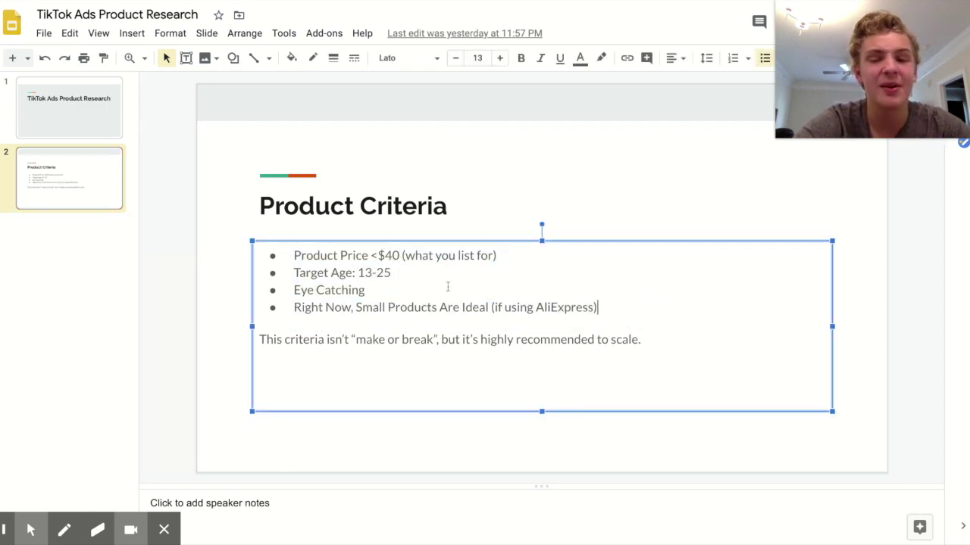
left_click(448, 286)
triple_click(448, 287)
key("Left")
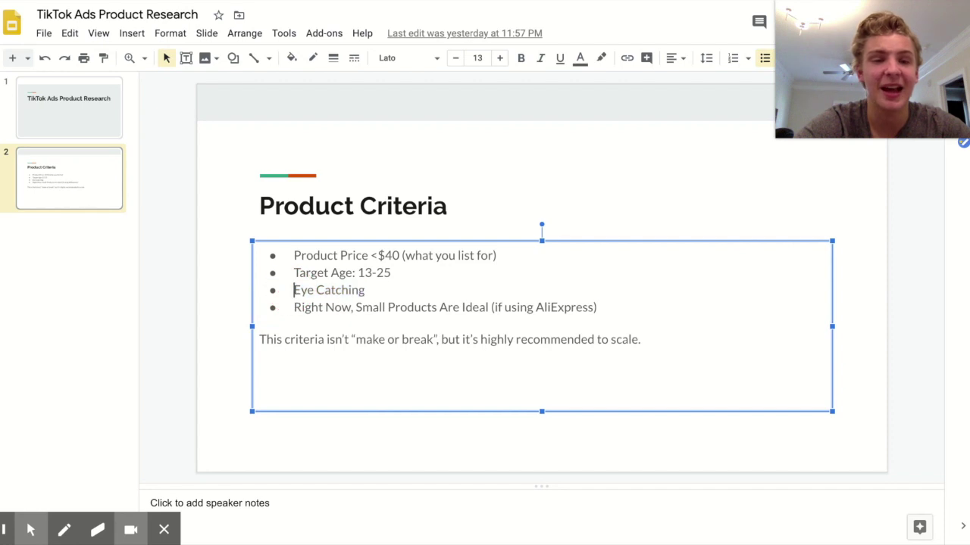
left_click(656, 155)
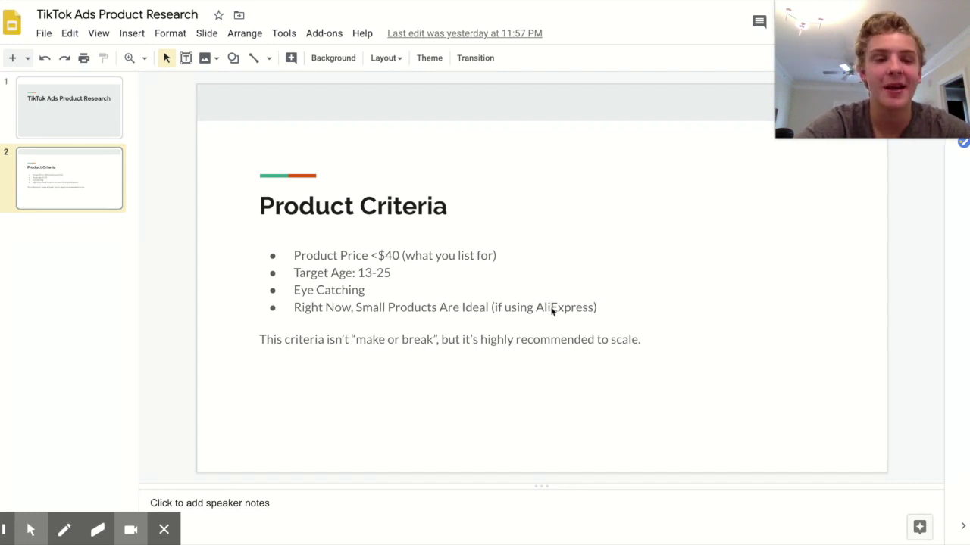
key("ctrl+Tab")
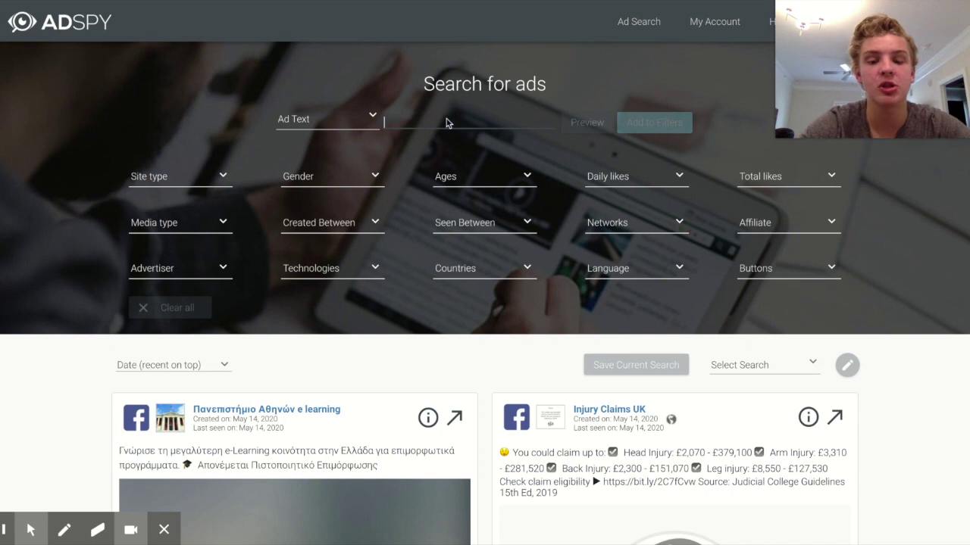
Preview AdSpy ads whose ad text contains 'dog'
type("dog")
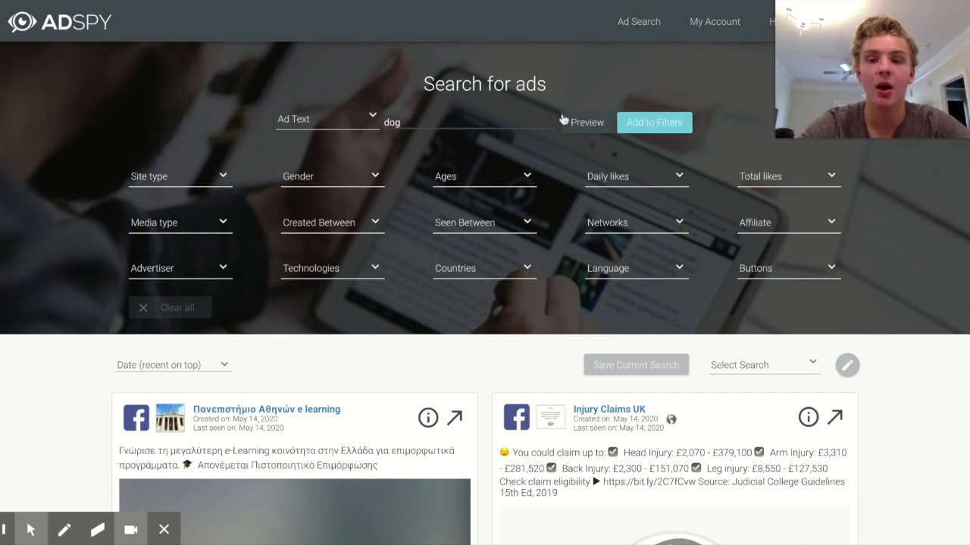
left_click(565, 123)
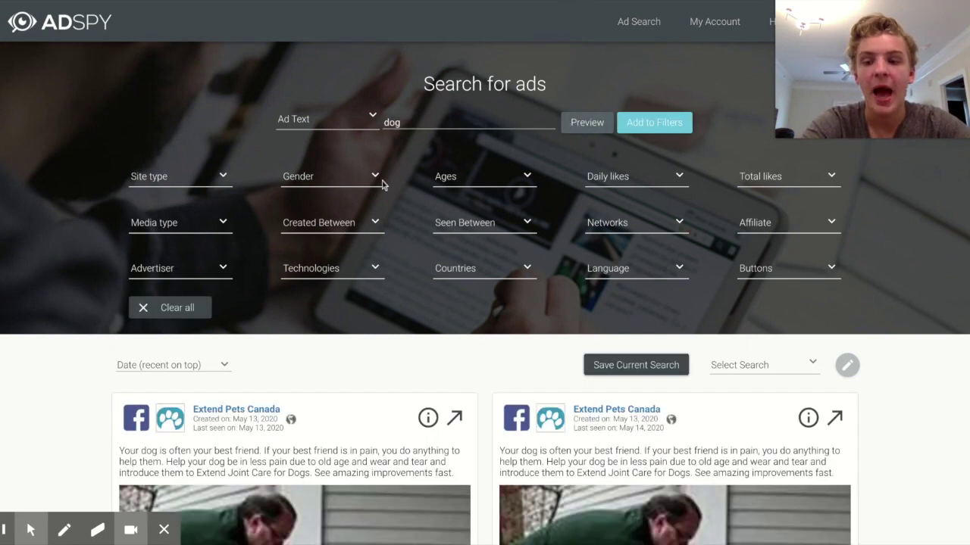
scroll(438, 344, "down", 8)
scroll(438, 345, "down", 4)
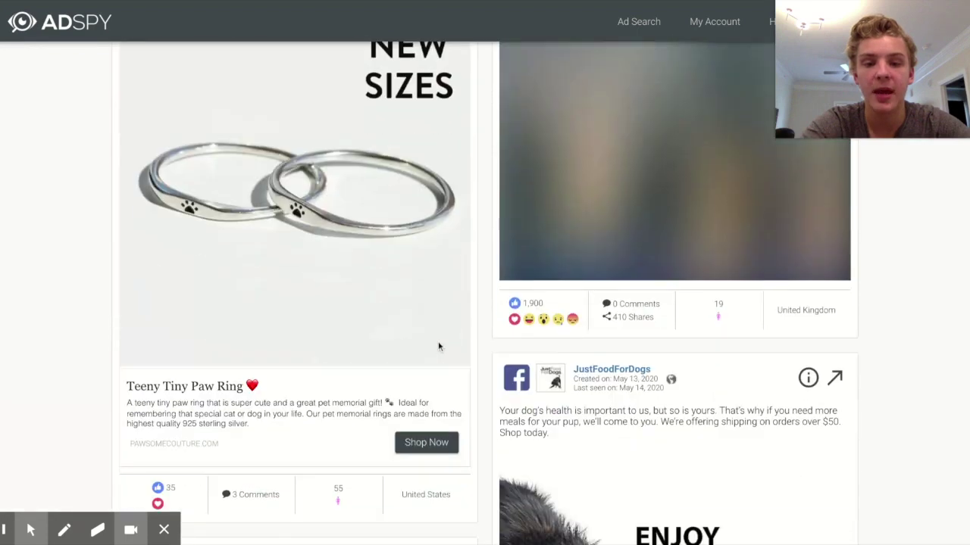
scroll(438, 344, "up", 11)
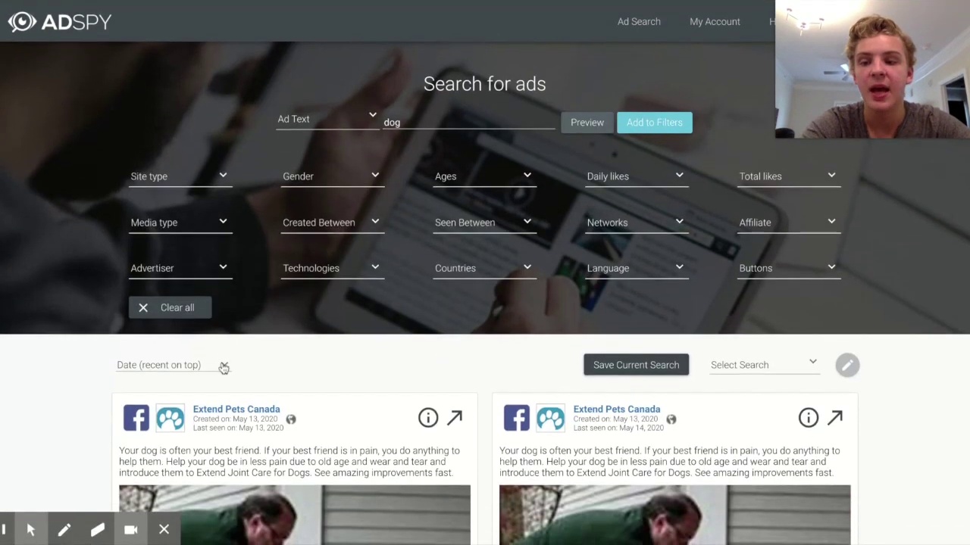
Sort the dog ad results by Likes and show only Video ads
left_click(224, 367)
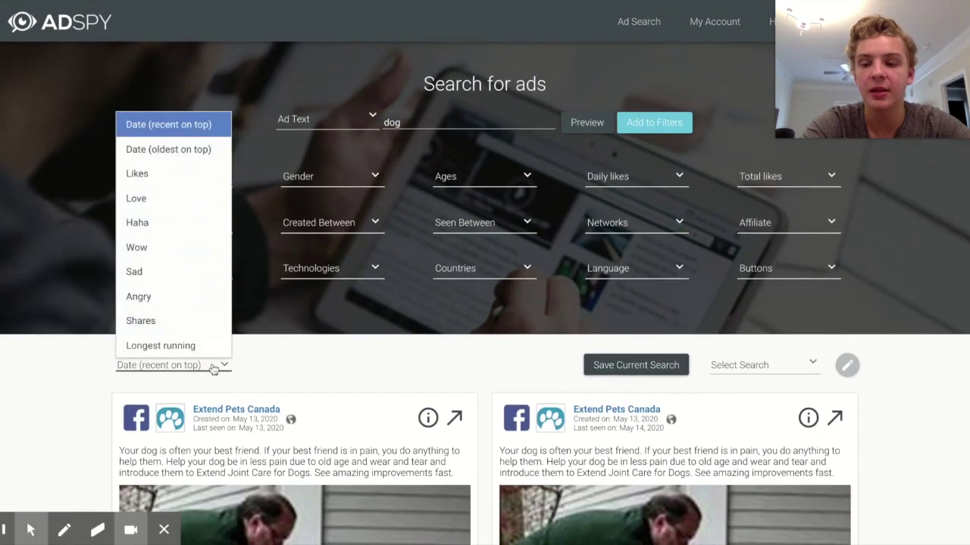
left_click(194, 178)
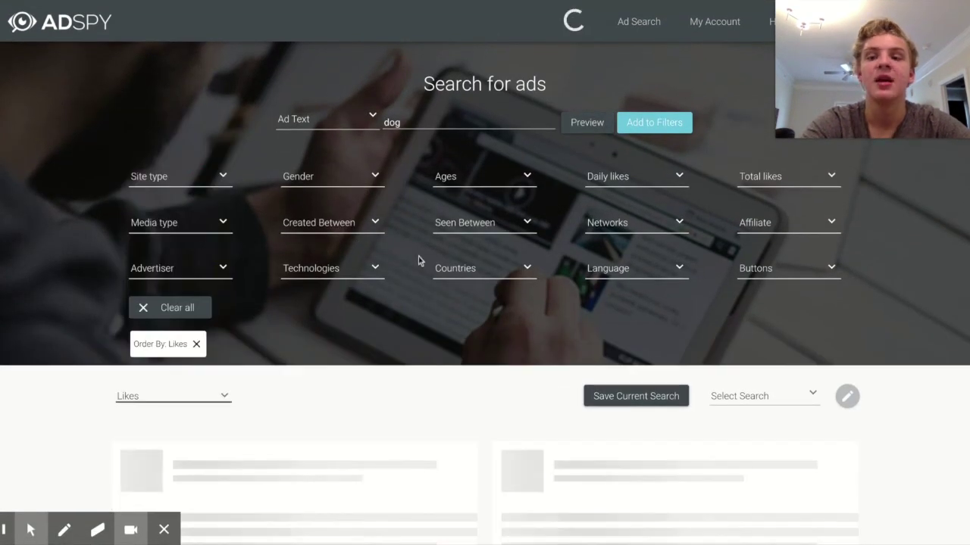
left_click(225, 221)
left_click(149, 273)
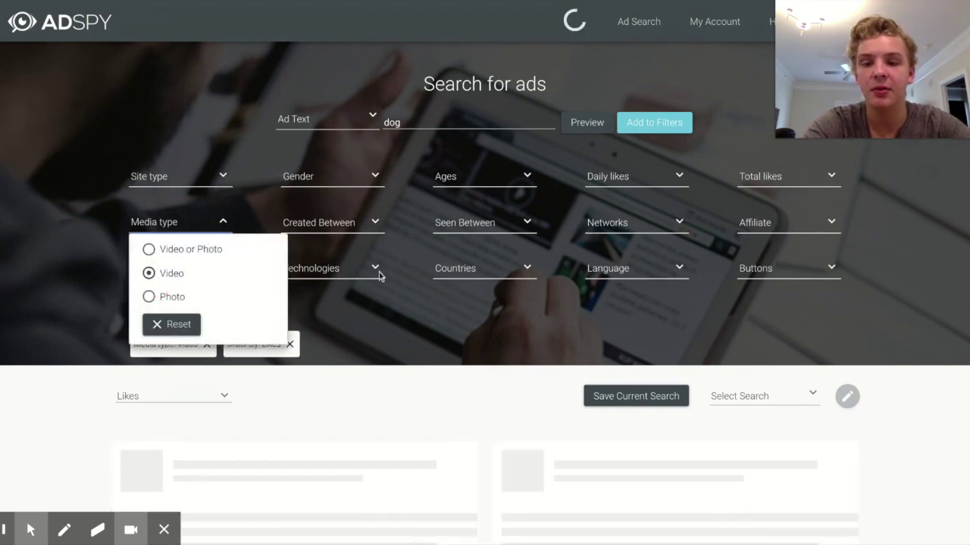
Restrict the ads to United States and a Shop Now call-to-action button
left_click(503, 271)
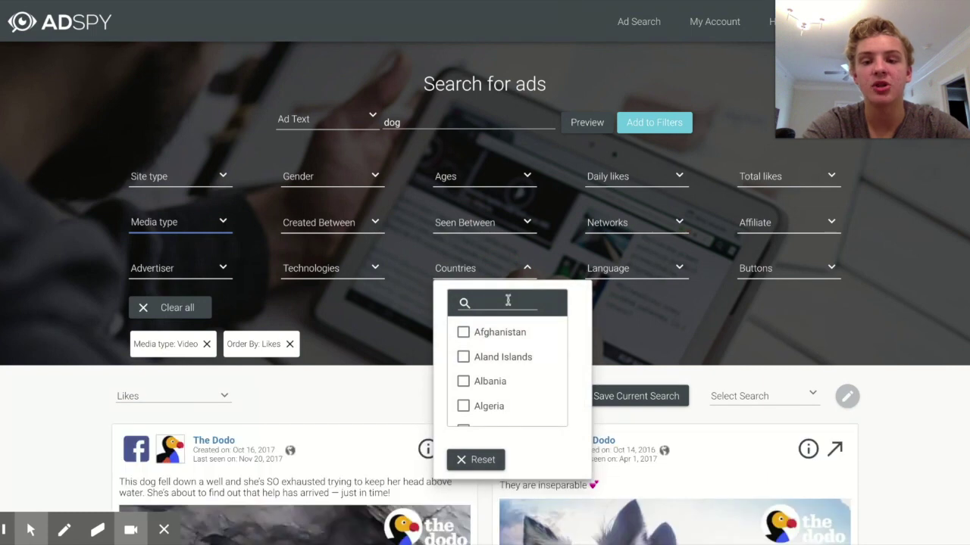
left_click(507, 302)
type("united")
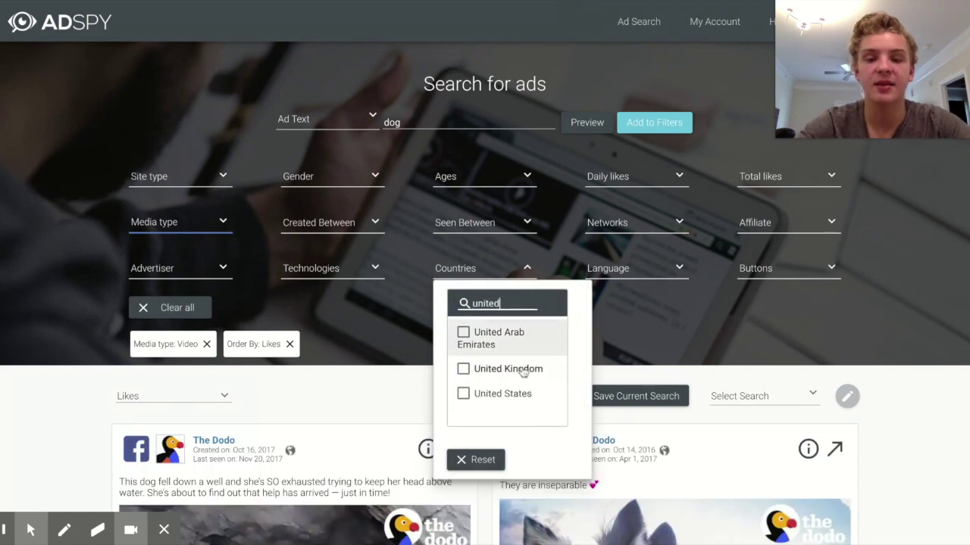
left_click(506, 394)
left_click(412, 284)
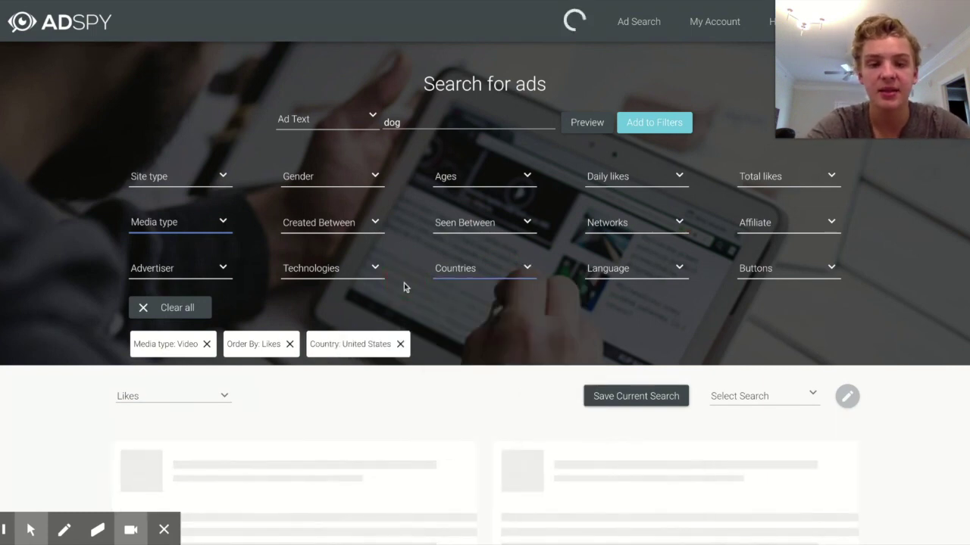
left_click(761, 272)
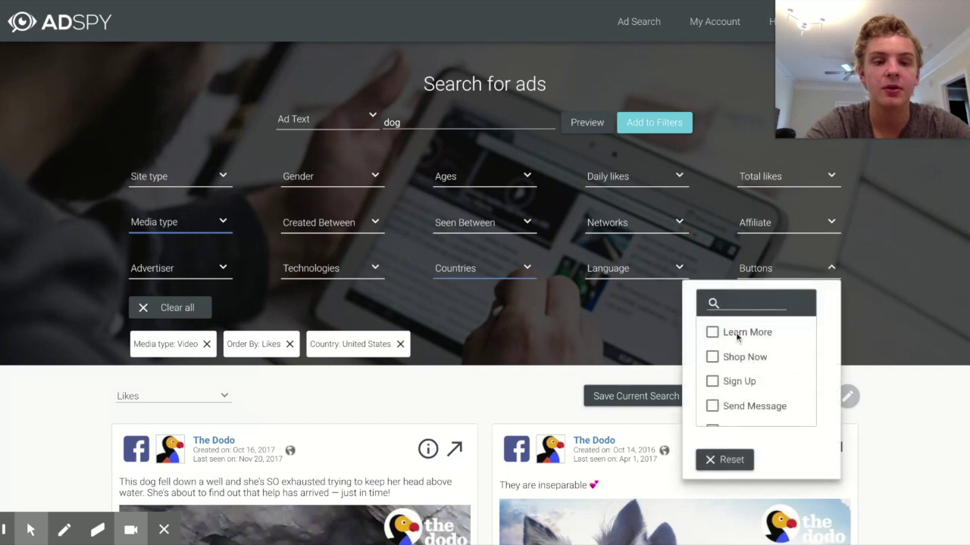
left_click(727, 357)
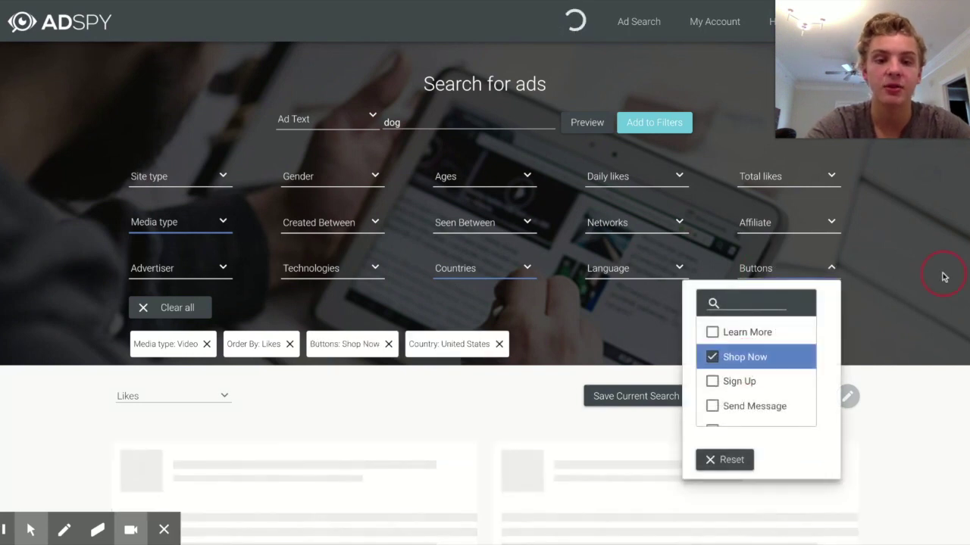
left_click(854, 275)
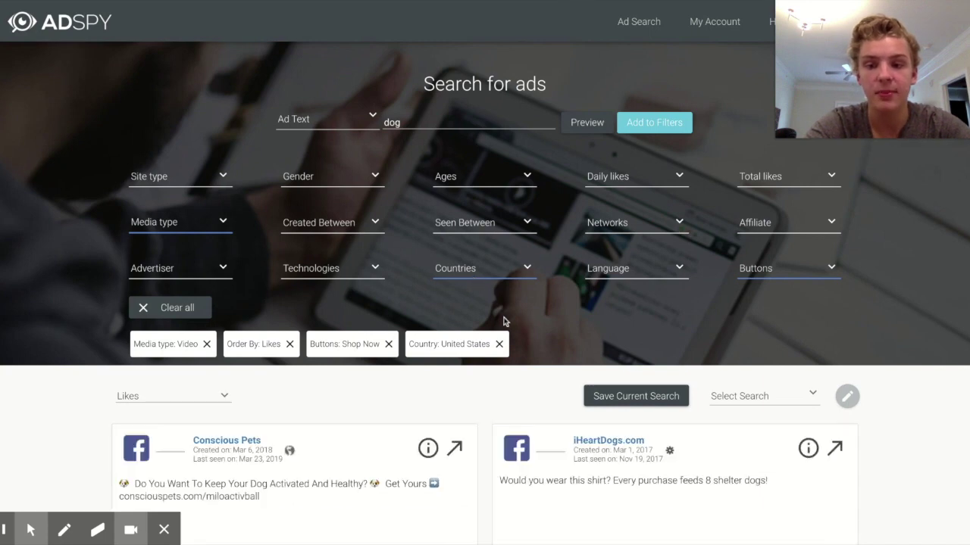
Scroll the filtered dog ads down to Puppy Love's LED Dog Collar ad
scroll(521, 335, "down", 3)
scroll(521, 335, "down", 3)
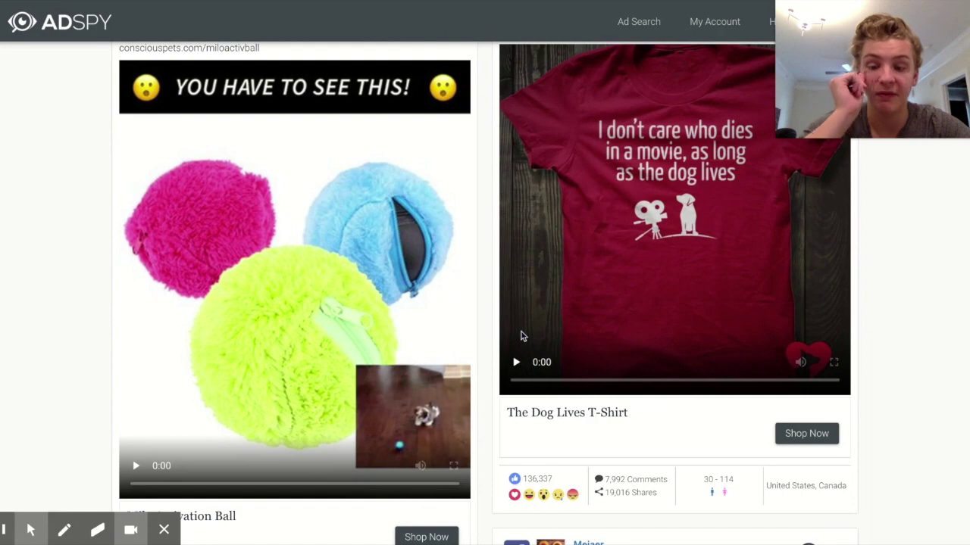
scroll(521, 335, "down", 1)
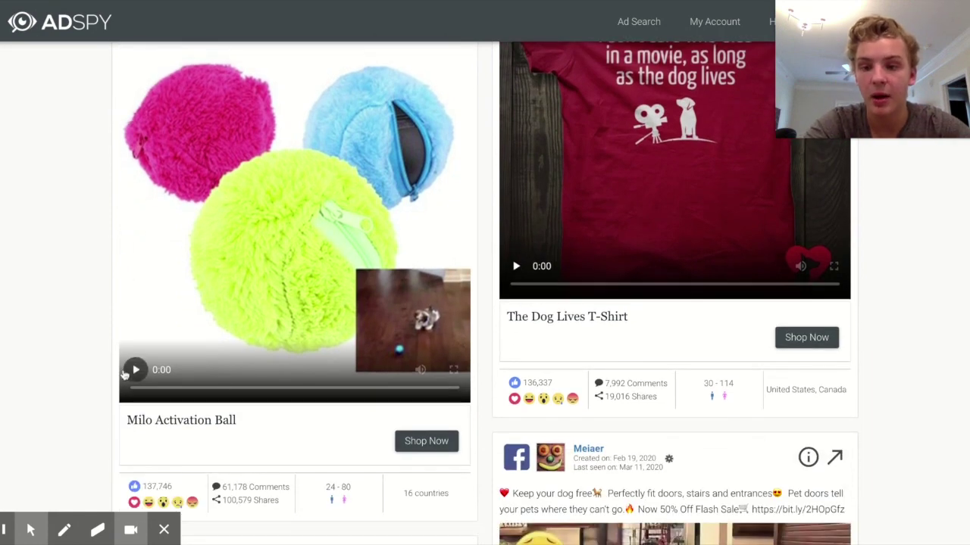
scroll(126, 374, "down", 7)
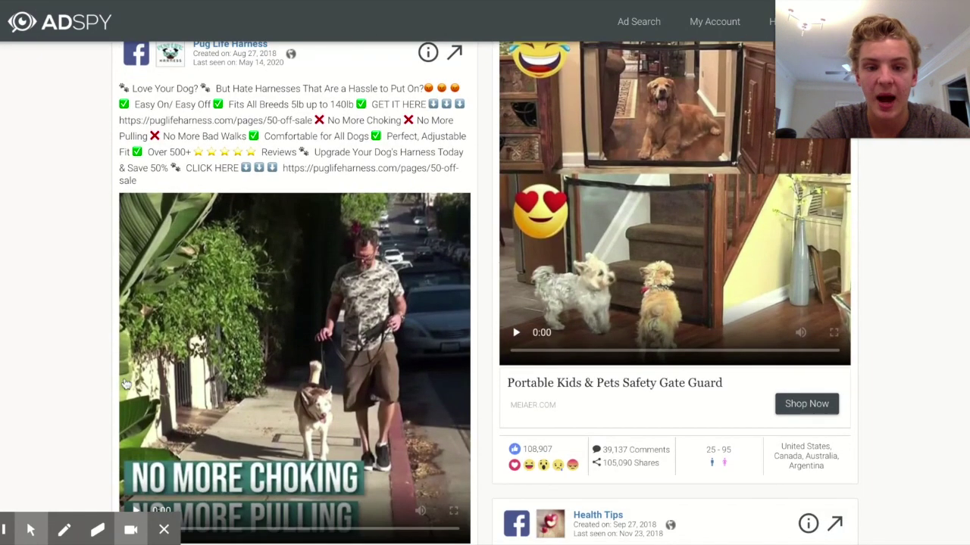
scroll(362, 367, "down", 5)
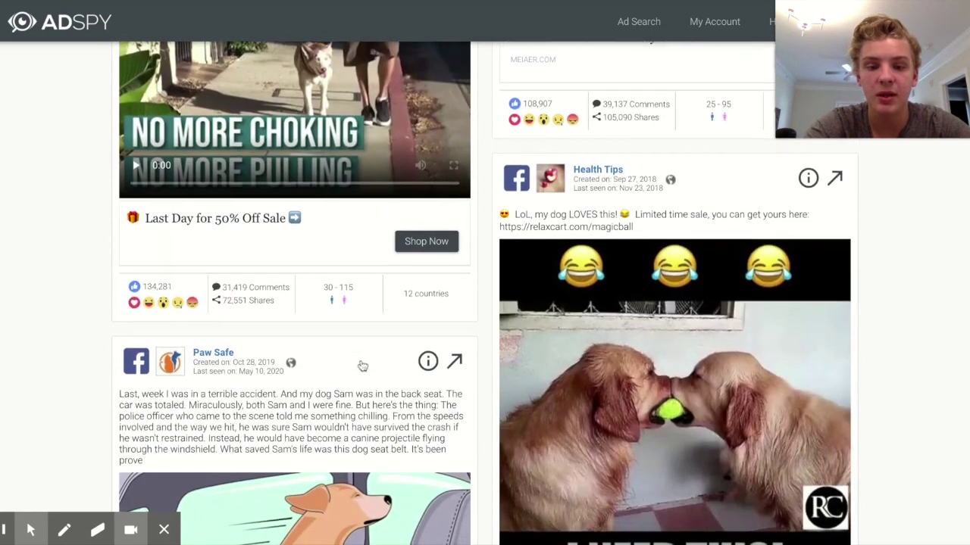
scroll(362, 366, "down", 10)
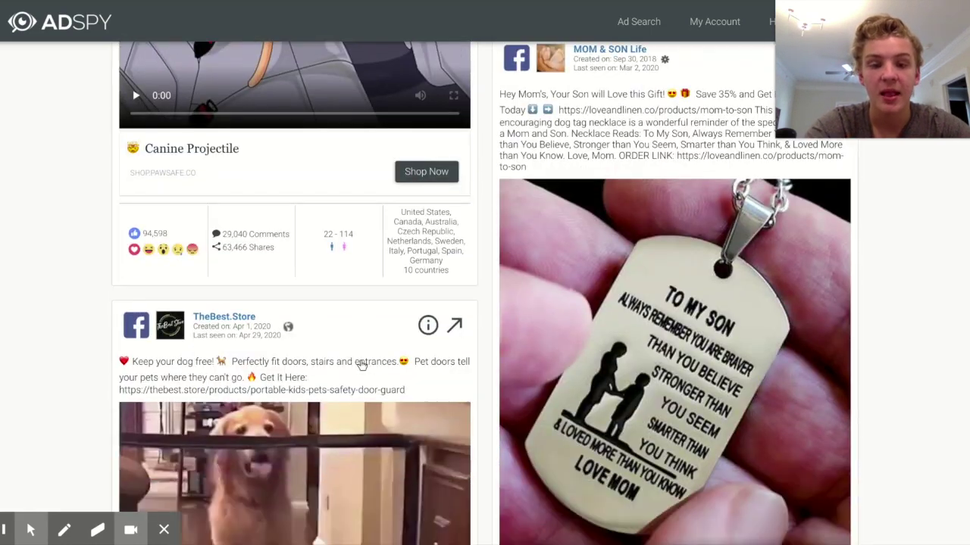
scroll(362, 367, "down", 10)
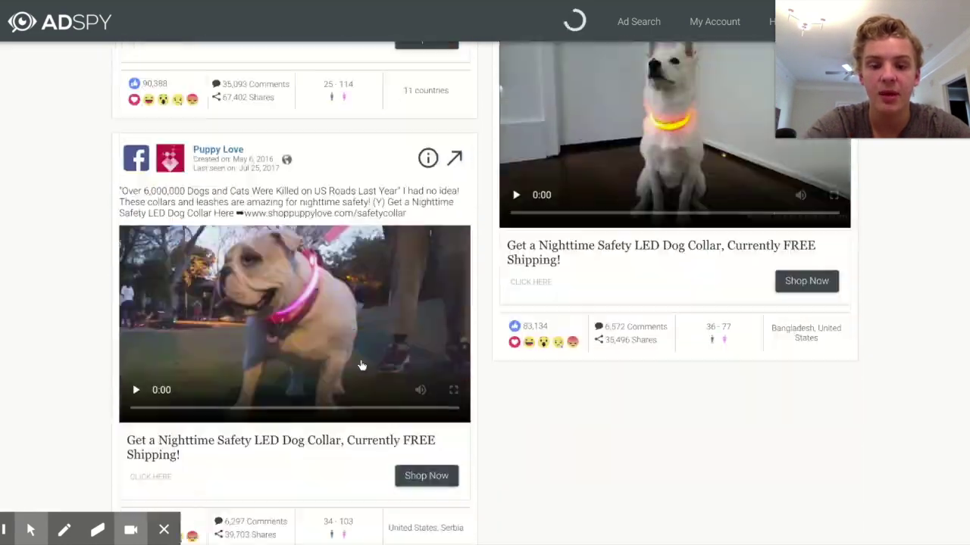
scroll(362, 367, "down", 2)
scroll(362, 367, "up", 4)
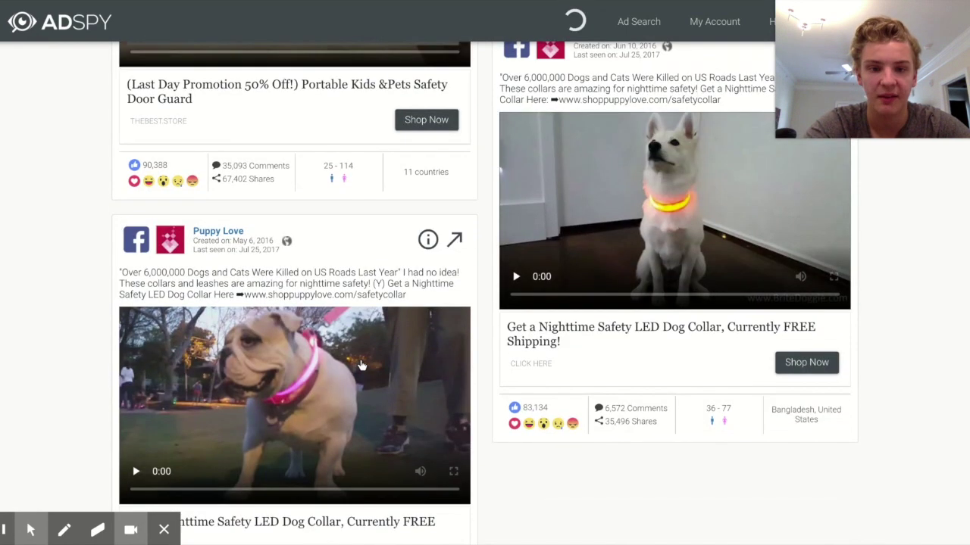
Play the LED dog collar video ad and scroll back up through the pet product ads
left_click(688, 262)
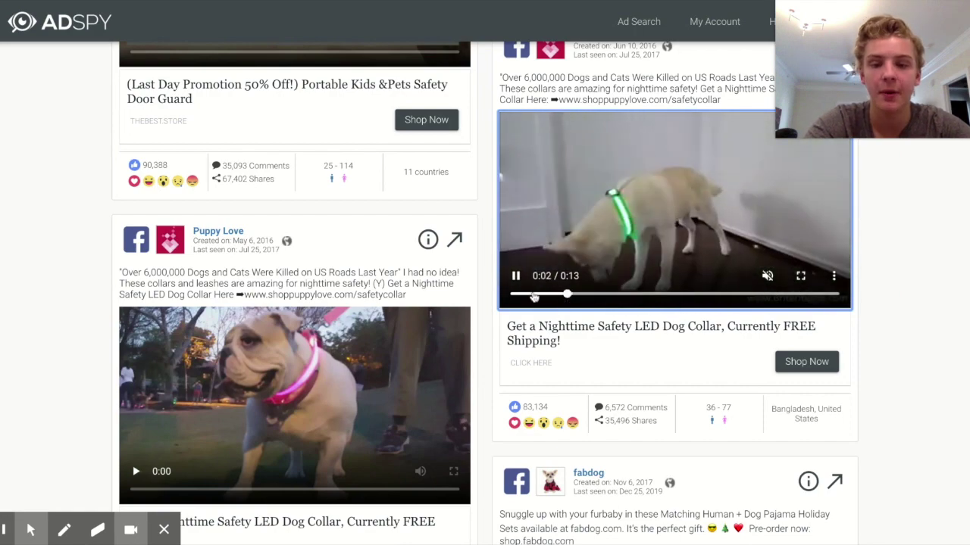
scroll(558, 379, "down", 5)
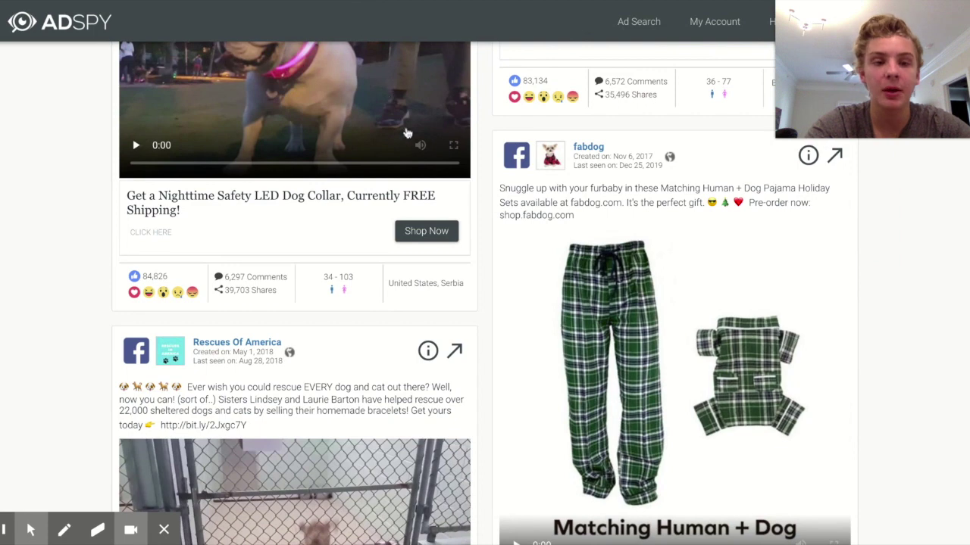
scroll(407, 133, "up", 5)
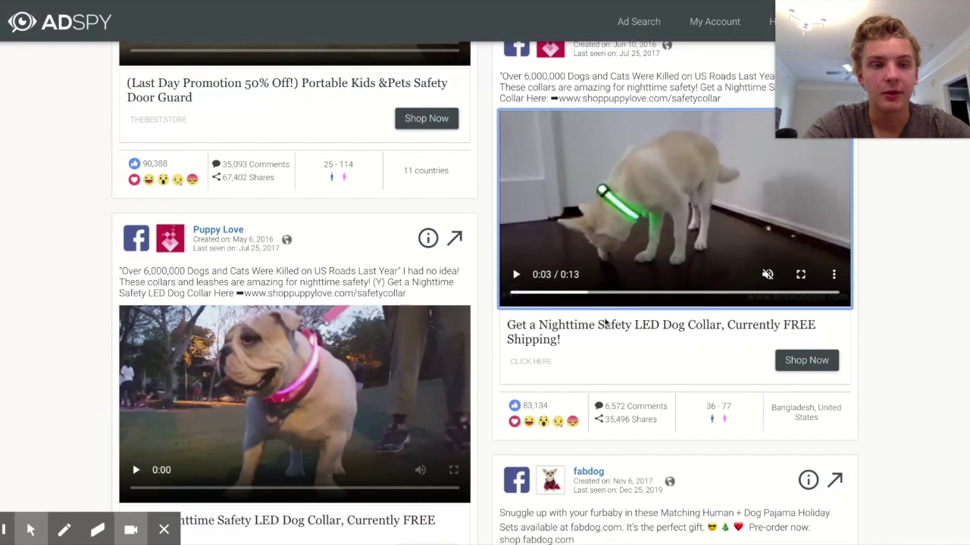
scroll(605, 323, "down", 5)
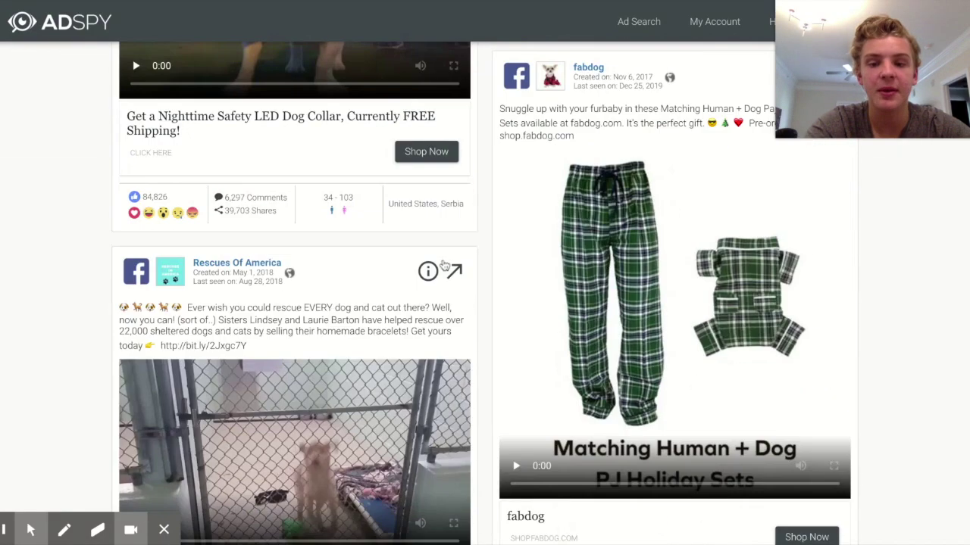
scroll(444, 265, "down", 8)
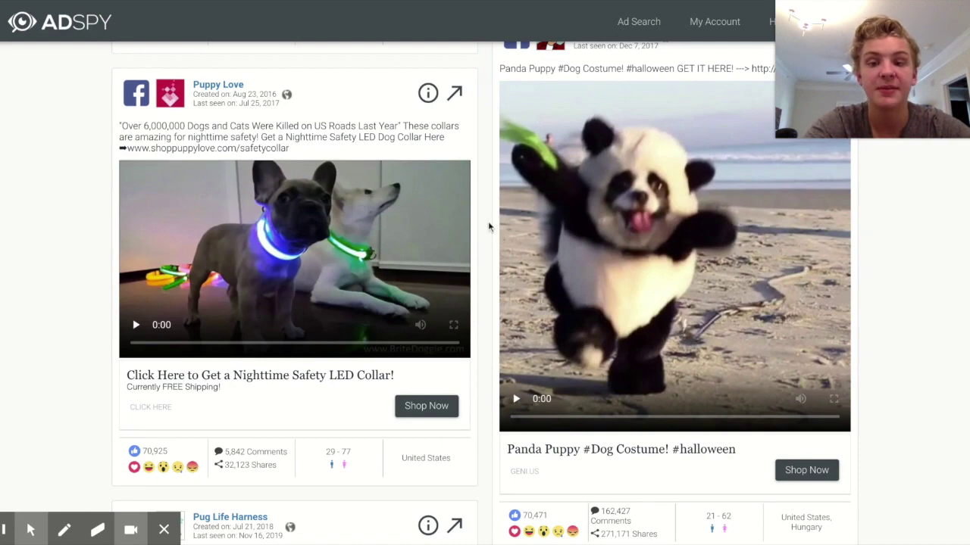
scroll(489, 227, "up", 6)
scroll(489, 226, "up", 2)
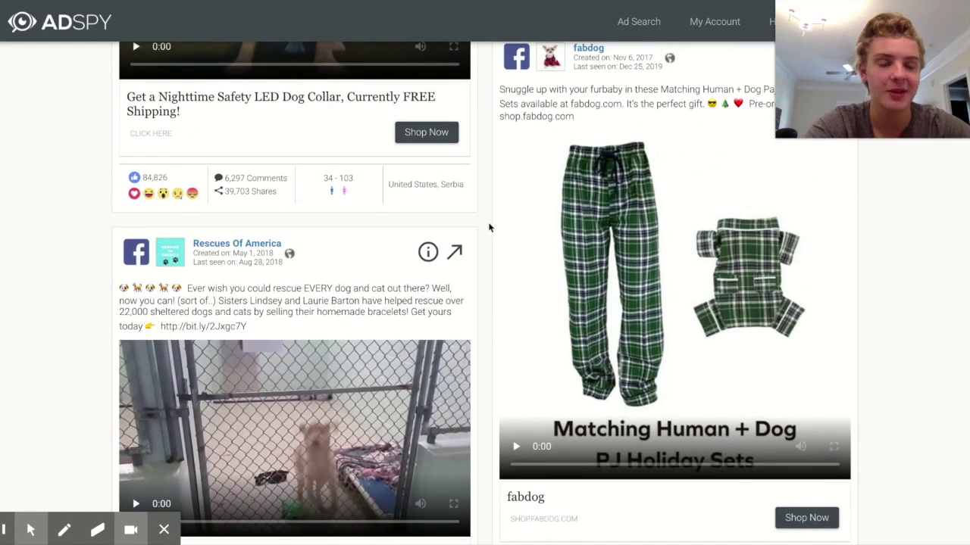
scroll(488, 222, "up", 6)
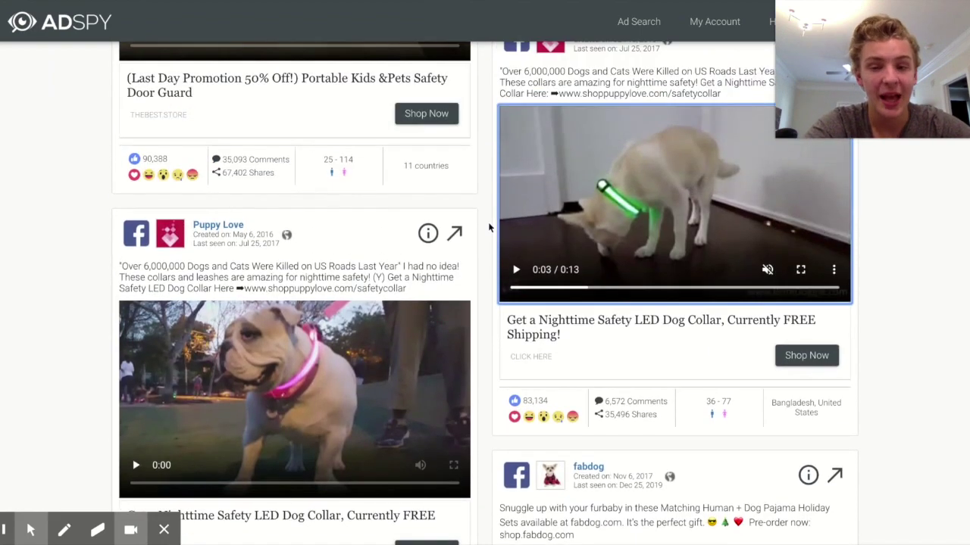
scroll(479, 208, "up", 10)
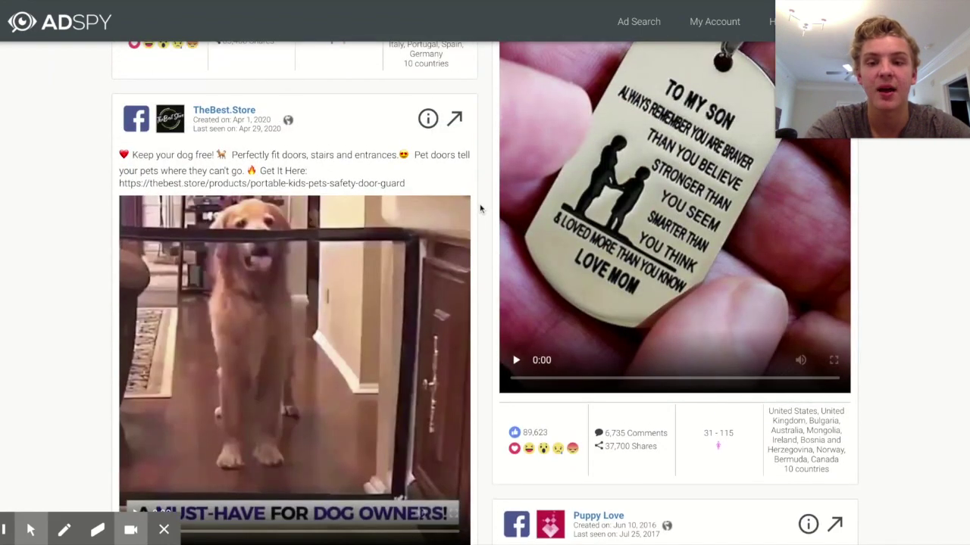
scroll(481, 209, "up", 4)
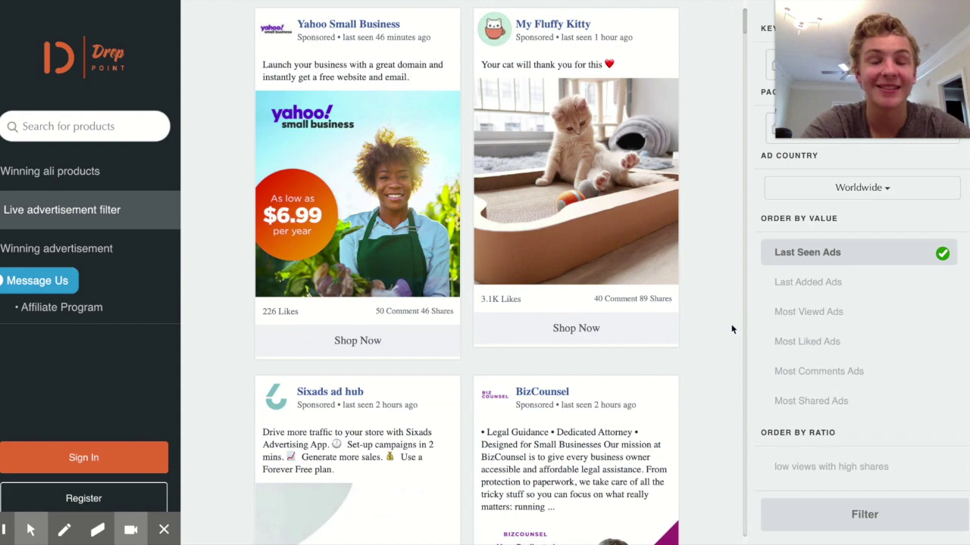
Scroll through Drop Point's live advertisement feed
scroll(731, 329, "down", 15)
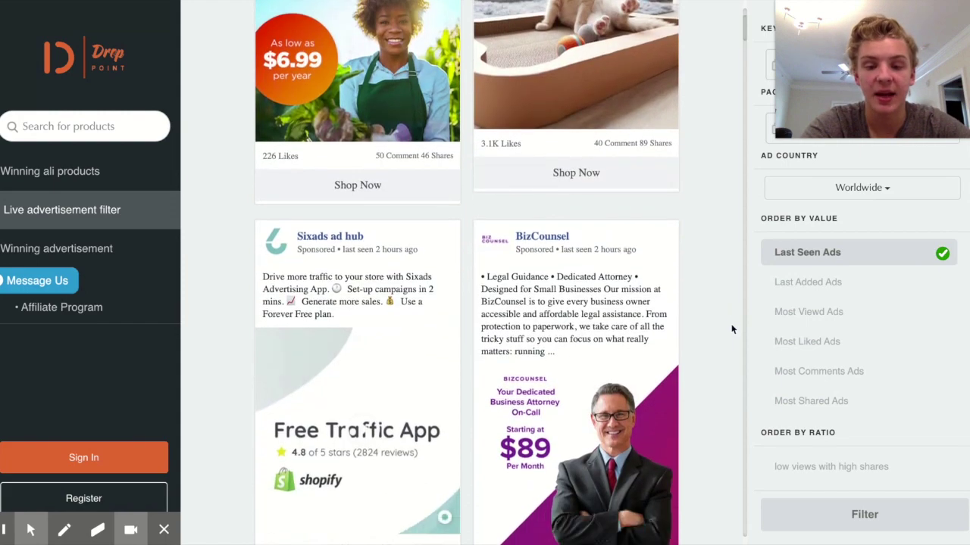
scroll(732, 329, "down", 5)
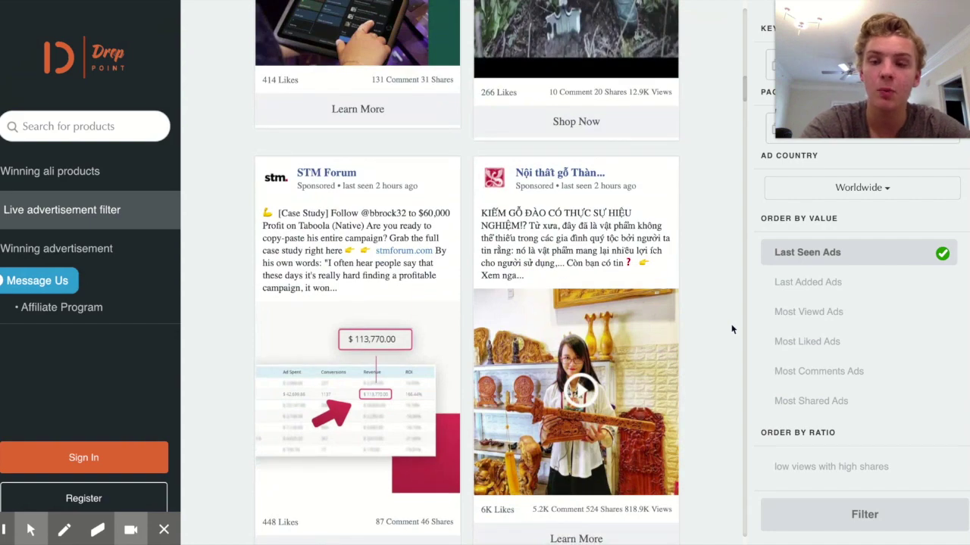
scroll(732, 329, "down", 9)
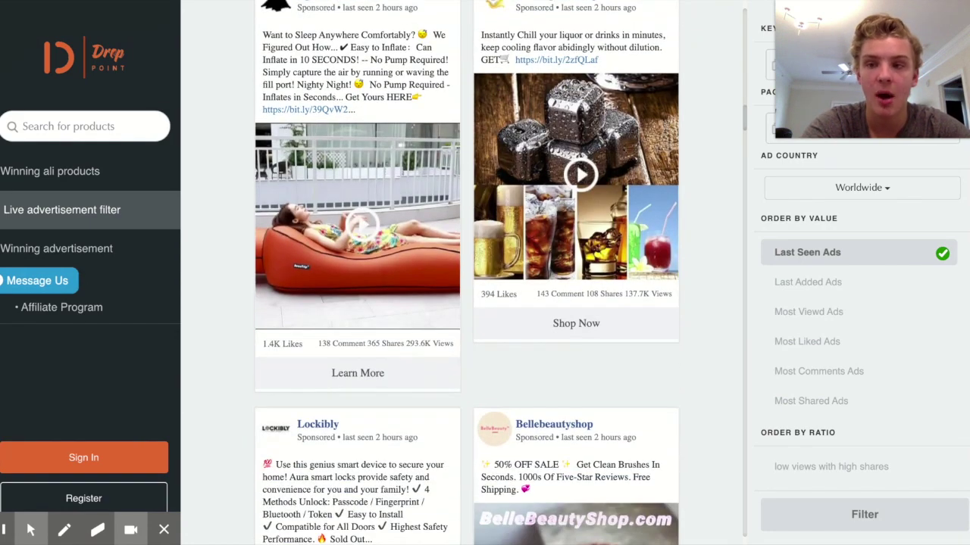
scroll(735, 327, "down", 3)
scroll(736, 327, "down", 4)
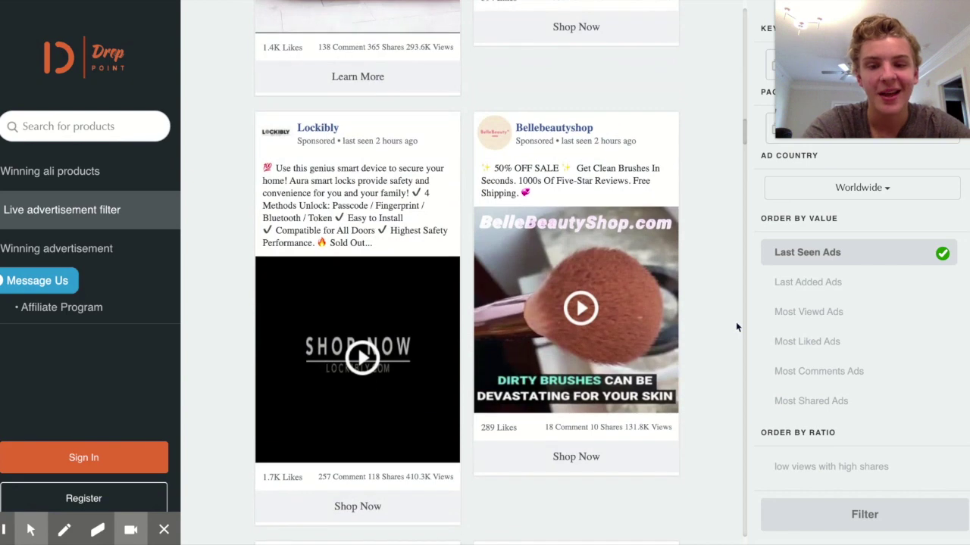
scroll(736, 327, "down", 2)
scroll(735, 327, "up", 4)
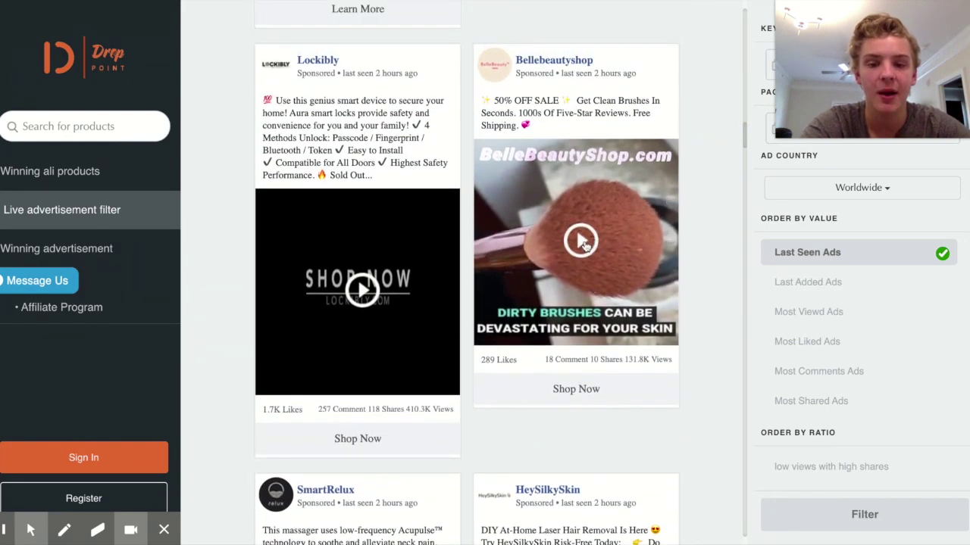
scroll(645, 285, "down", 4)
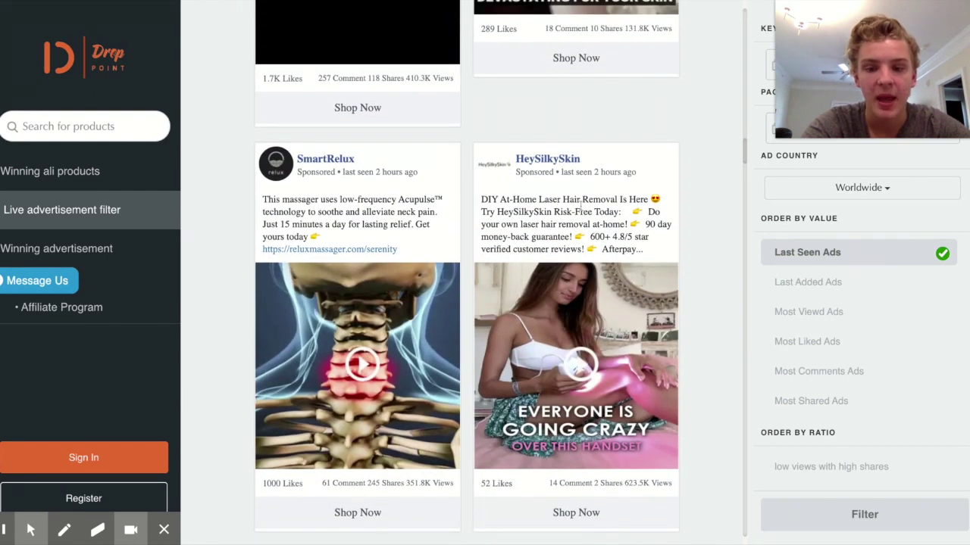
scroll(573, 207, "up", 1)
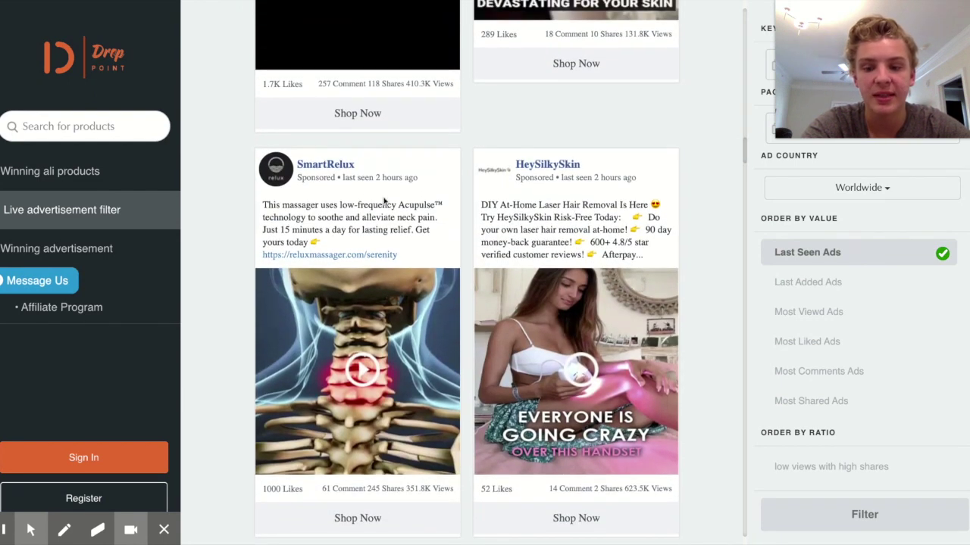
Try the SmartRelux ad's link, dismiss the registration prompt, and keep browsing the feed
left_click(370, 379)
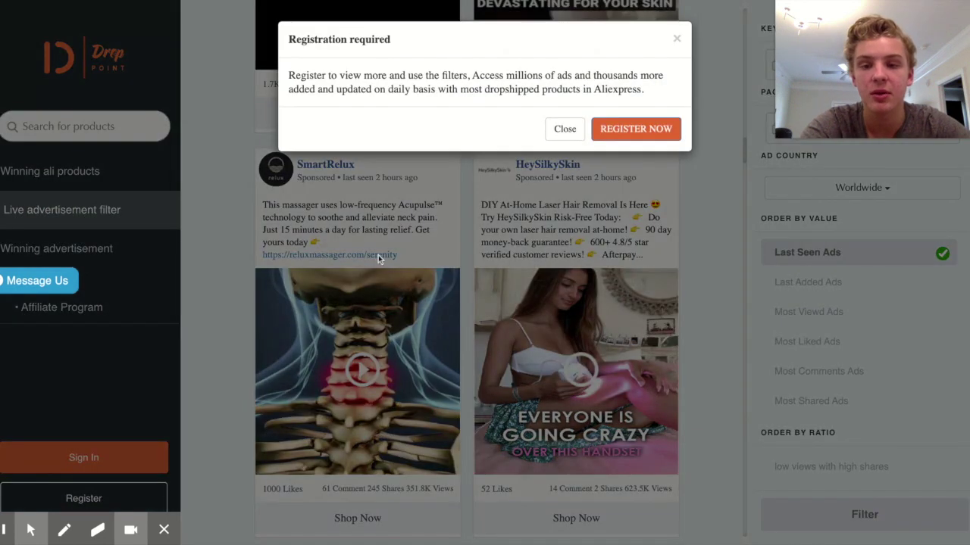
left_click(564, 128)
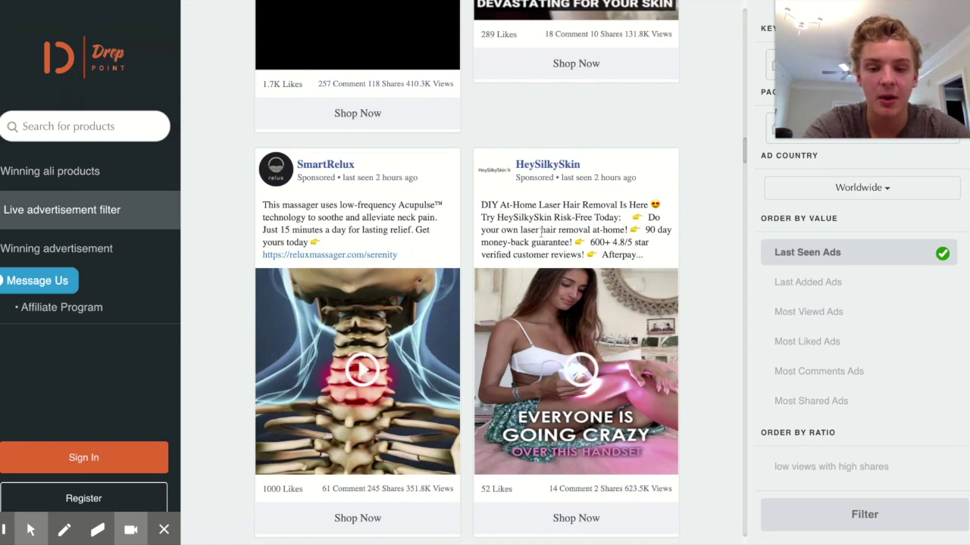
scroll(618, 219, "up", 4)
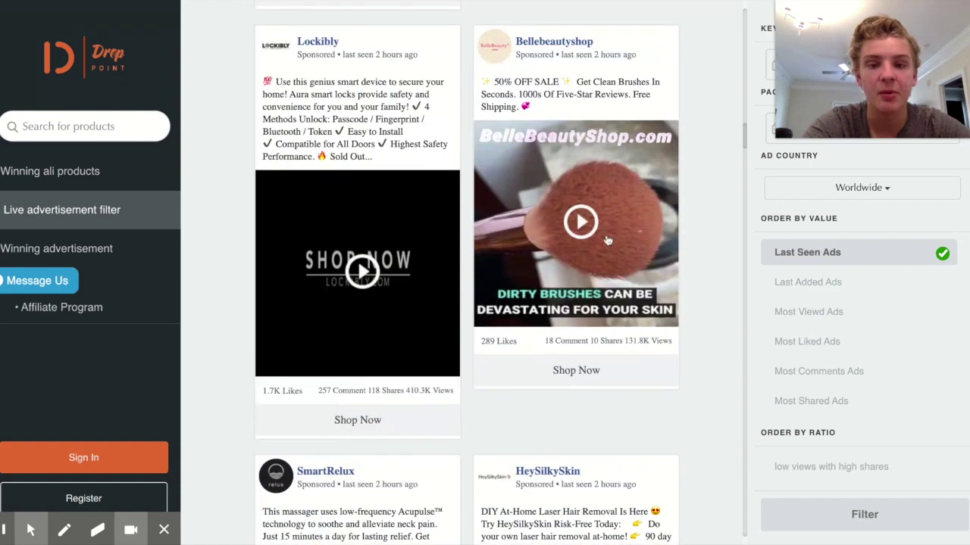
scroll(607, 241, "down", 1)
scroll(608, 241, "down", 8)
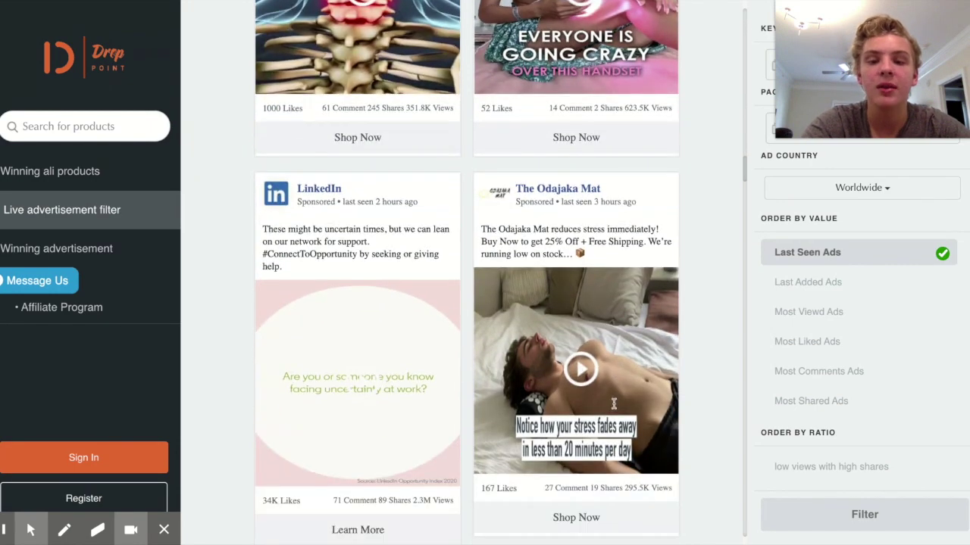
scroll(615, 409, "down", 4)
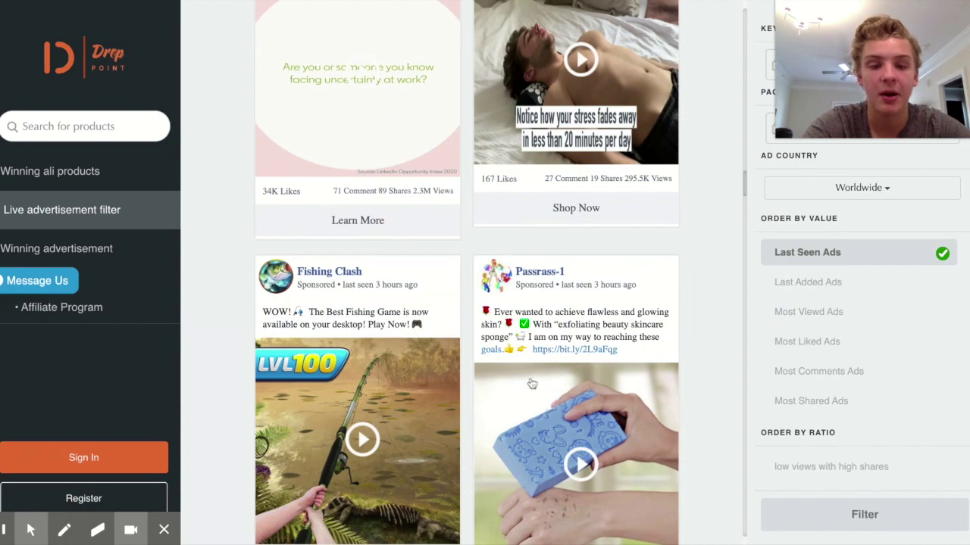
scroll(703, 397, "down", 7)
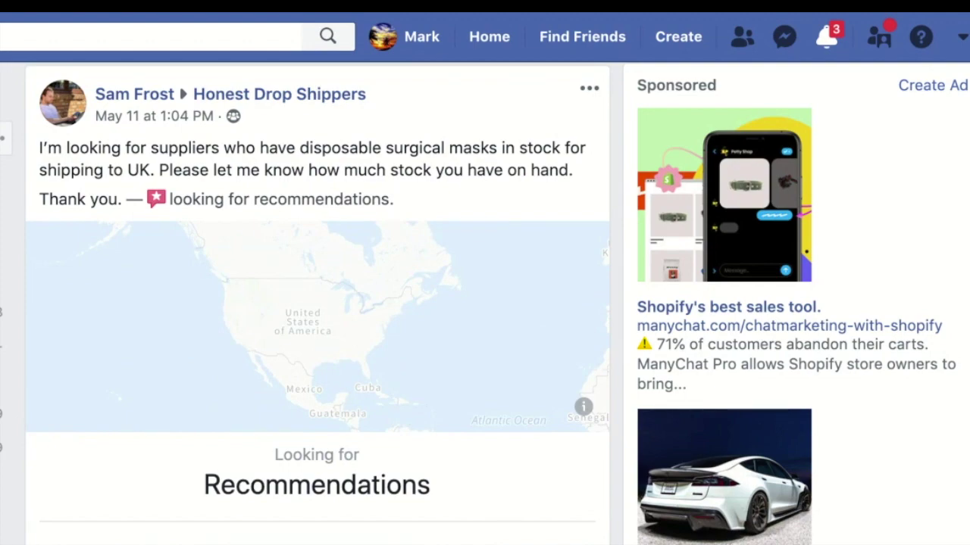
Scroll up and down through the Honest Drop Shippers group posts and comments
scroll(326, 443, "up", 10)
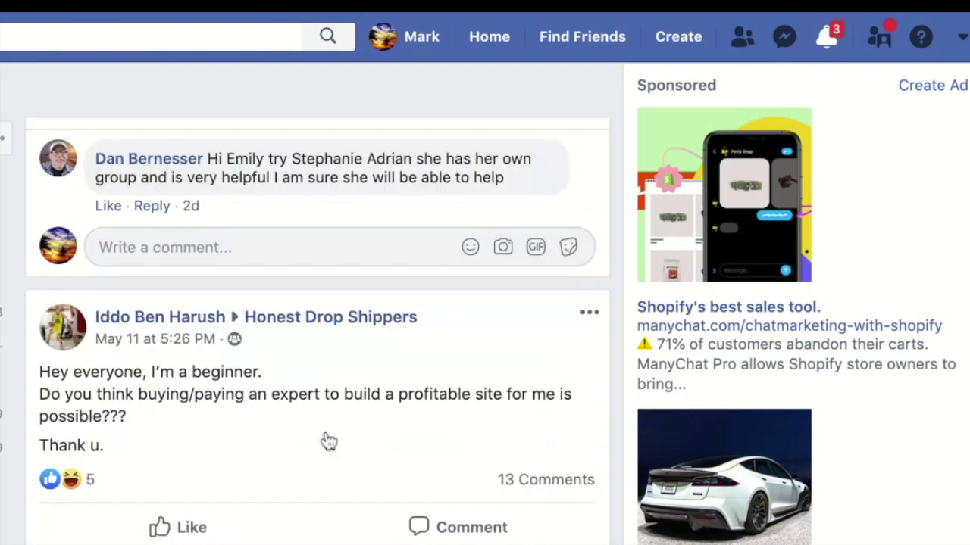
scroll(328, 441, "up", 10)
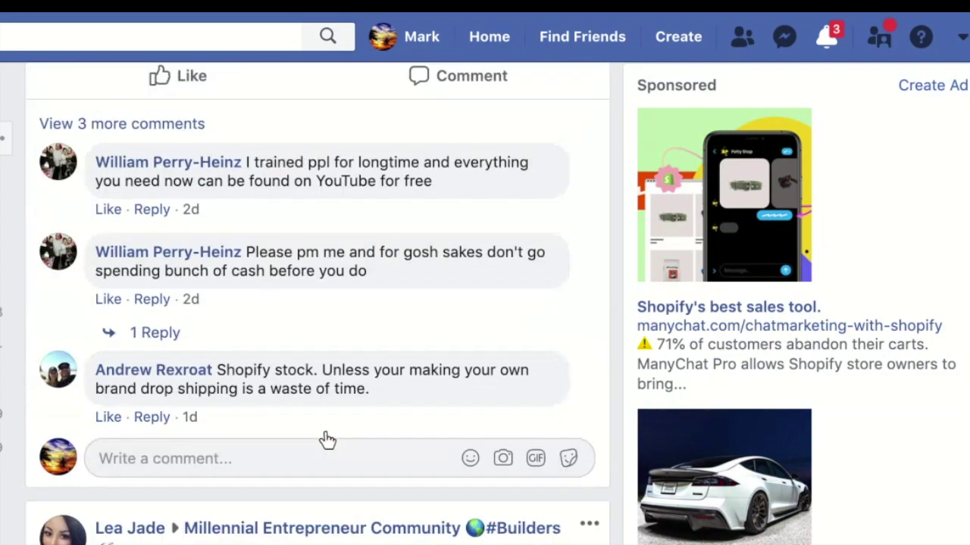
scroll(326, 441, "up", 10)
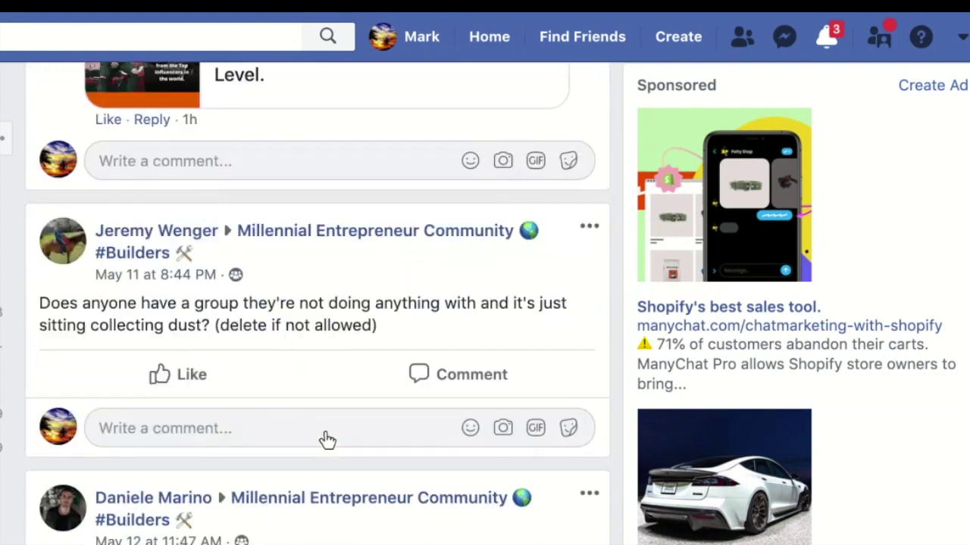
scroll(327, 439, "up", 10)
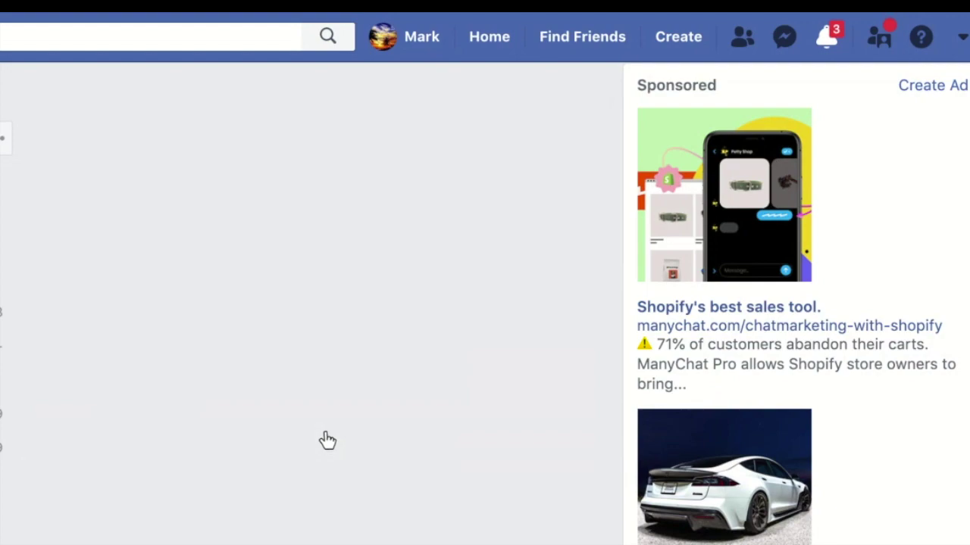
scroll(327, 441, "up", 8)
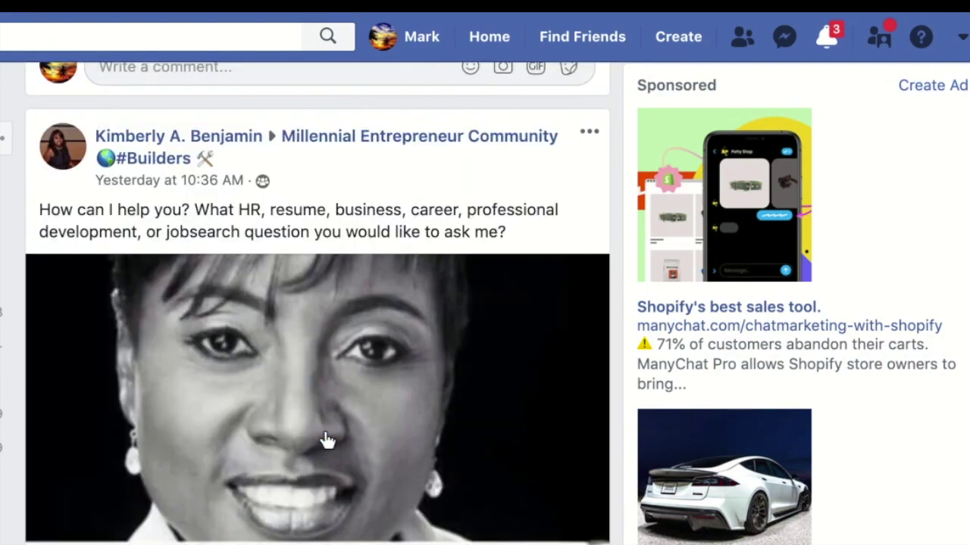
scroll(328, 440, "down", 10)
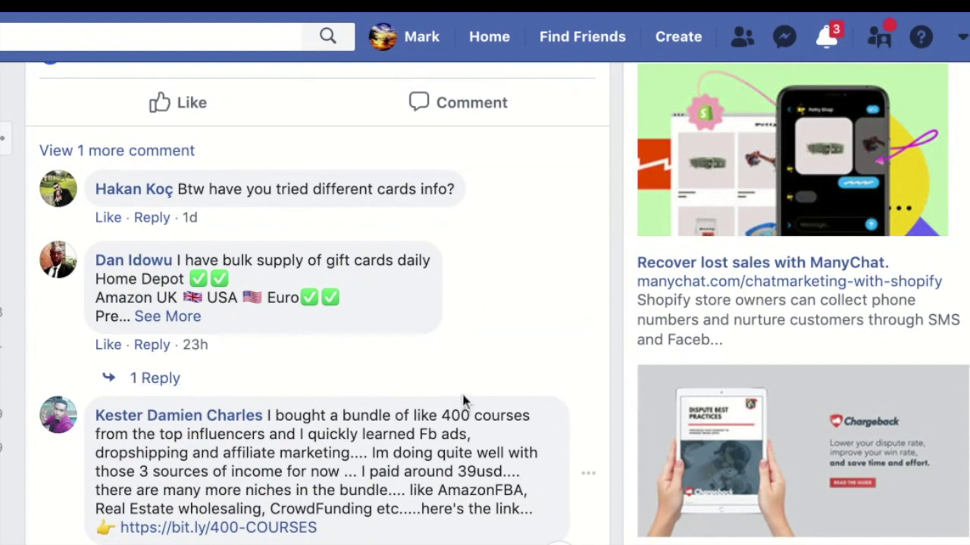
scroll(435, 513, "down", 4)
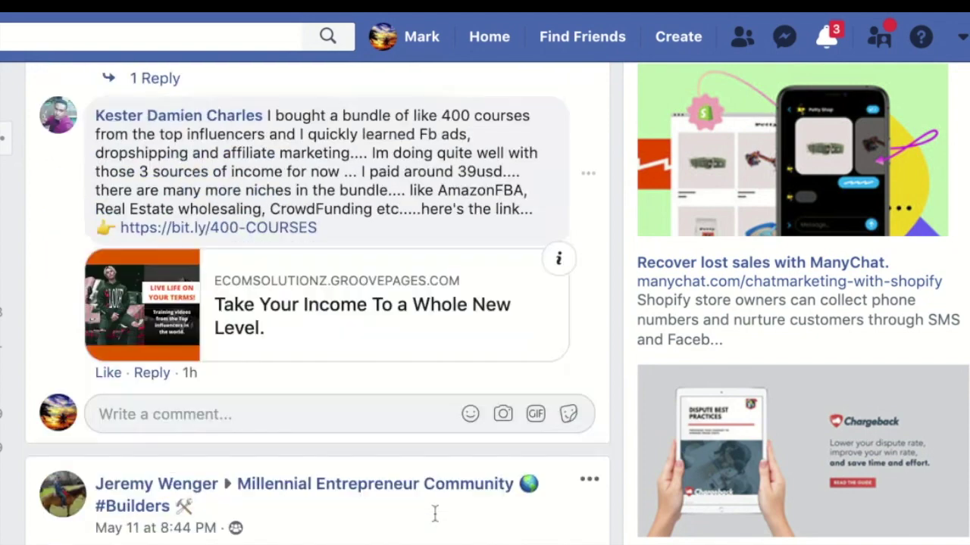
scroll(434, 514, "down", 20)
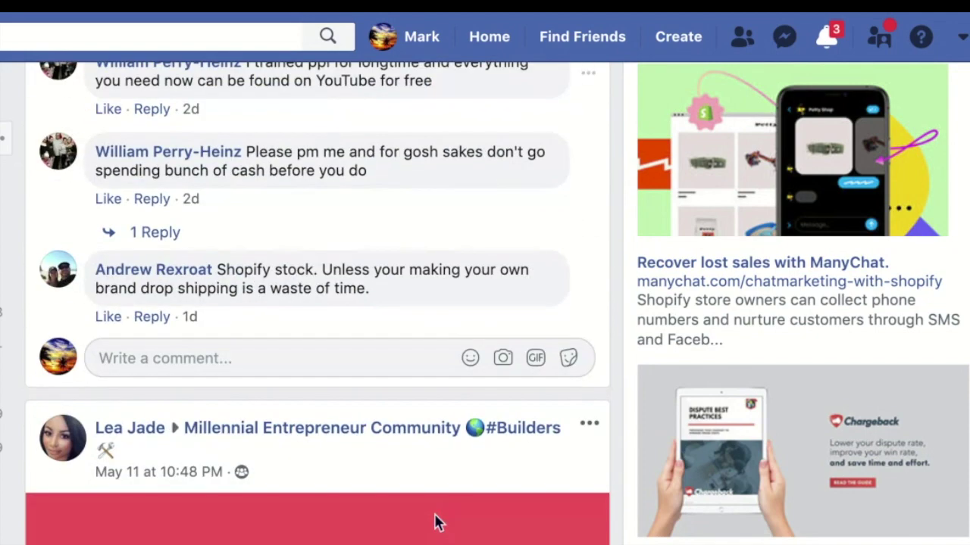
scroll(435, 522, "down", 6)
scroll(437, 522, "down", 4)
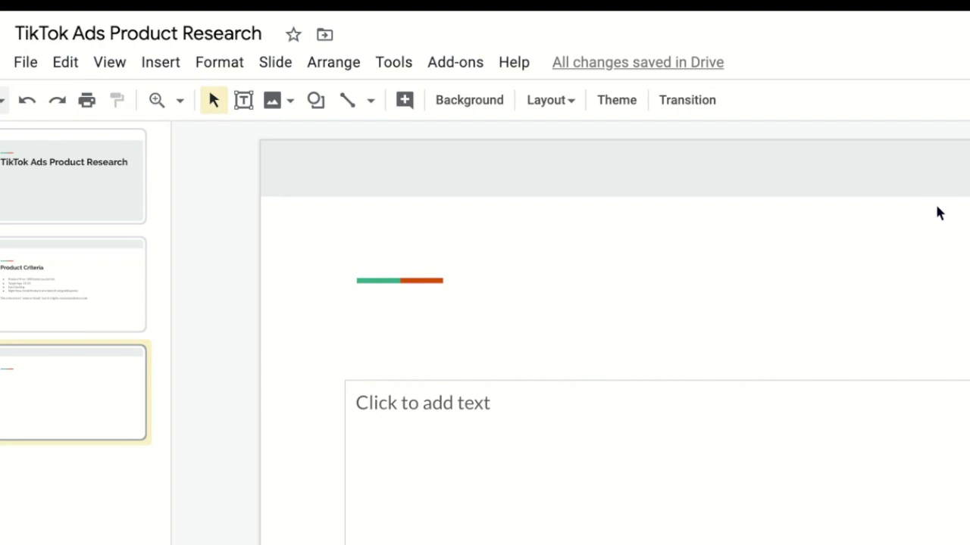
Paste the hygoshop.com best-selling collection URL into slide 3's body text box
left_click(715, 457)
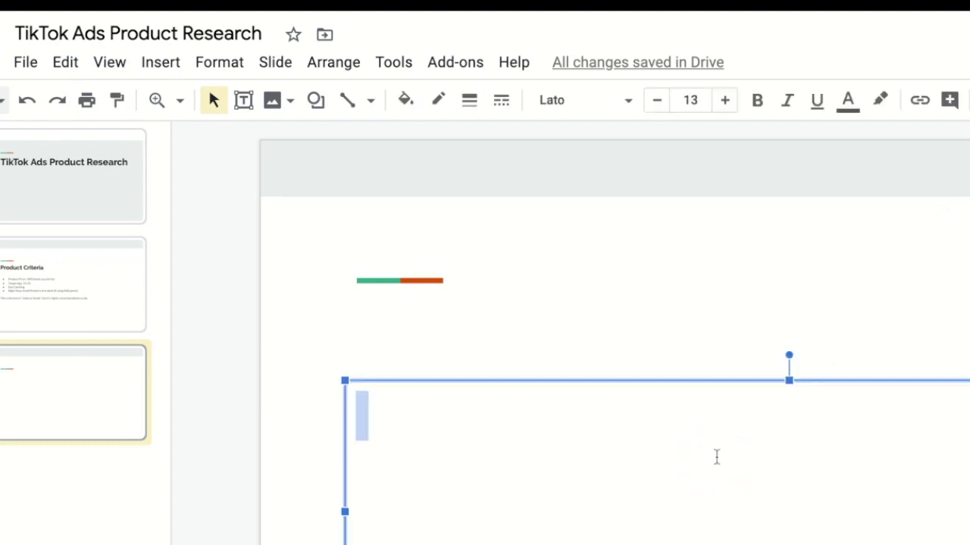
type("https://hygoshop.com/collections/all?page=1&sort_by=best-selling")
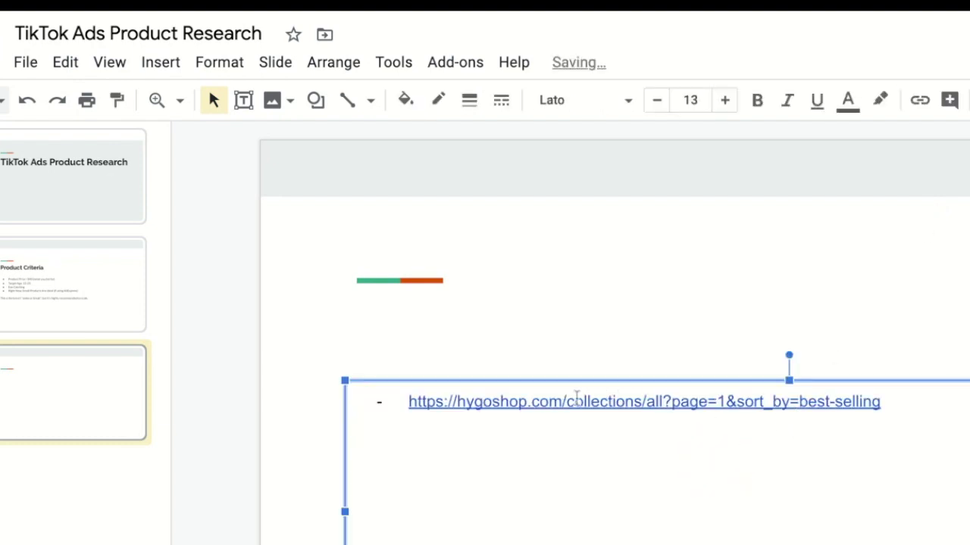
left_click_drag(560, 394, 962, 398)
left_click(909, 402)
left_click(894, 325)
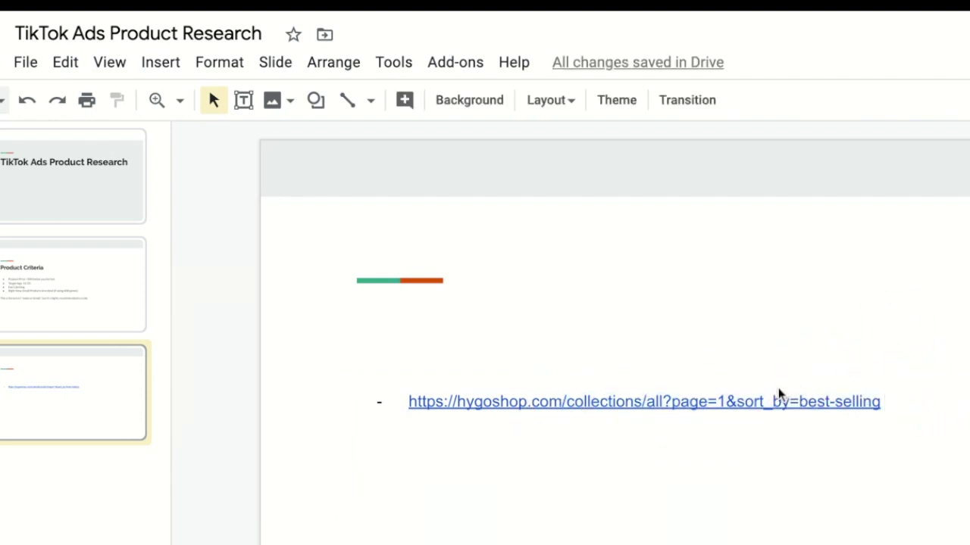